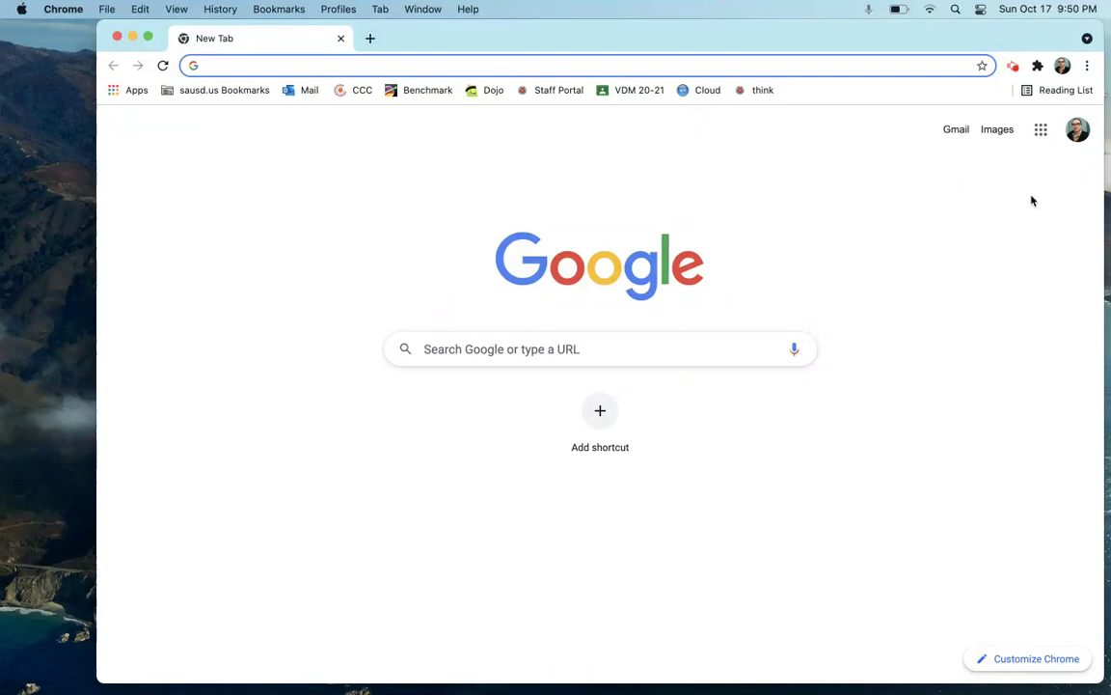
Open Google Docs from the Google apps list and create a blank document
click(1042, 135)
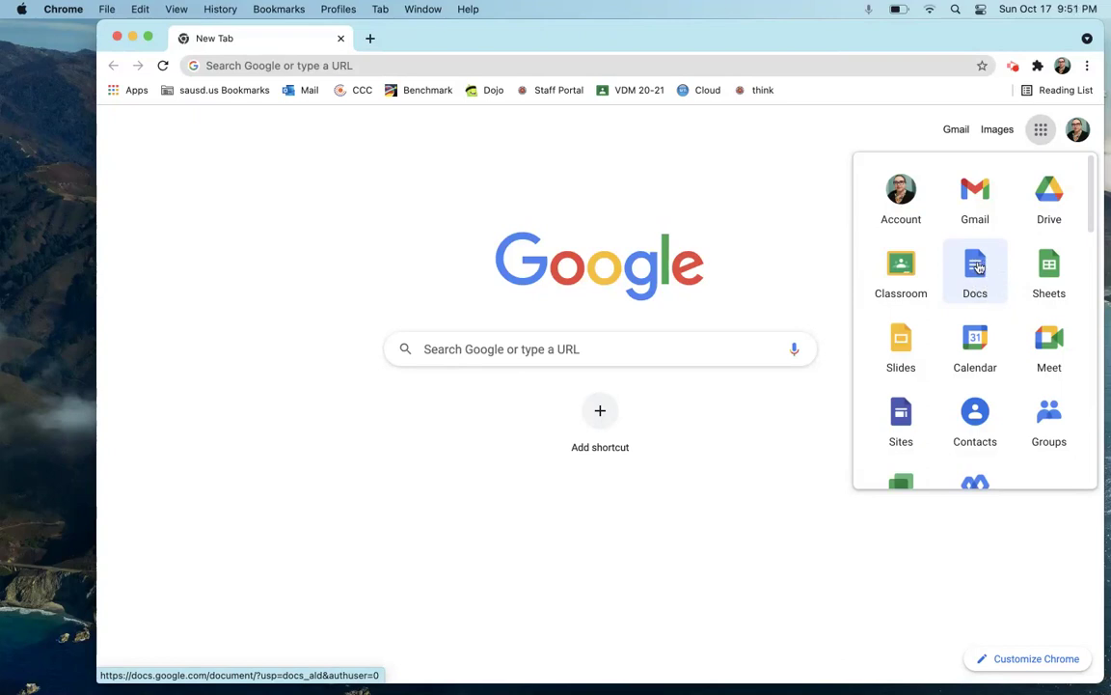
scroll(992, 294, down, 3)
scroll(995, 298, down, 15)
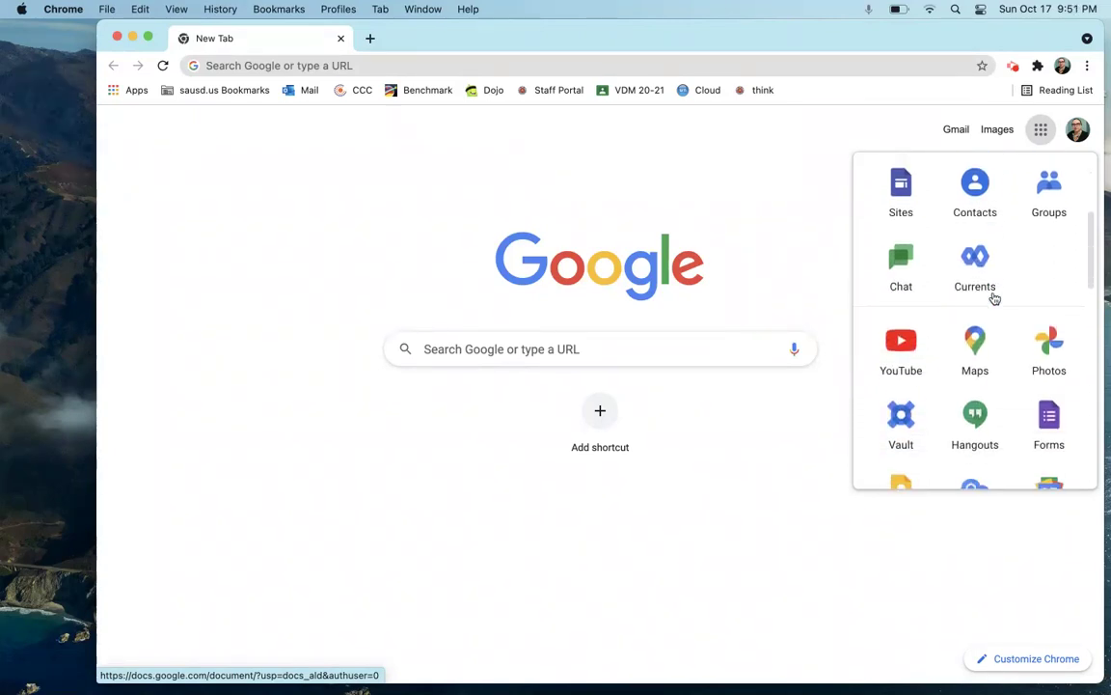
scroll(995, 298, down, 5)
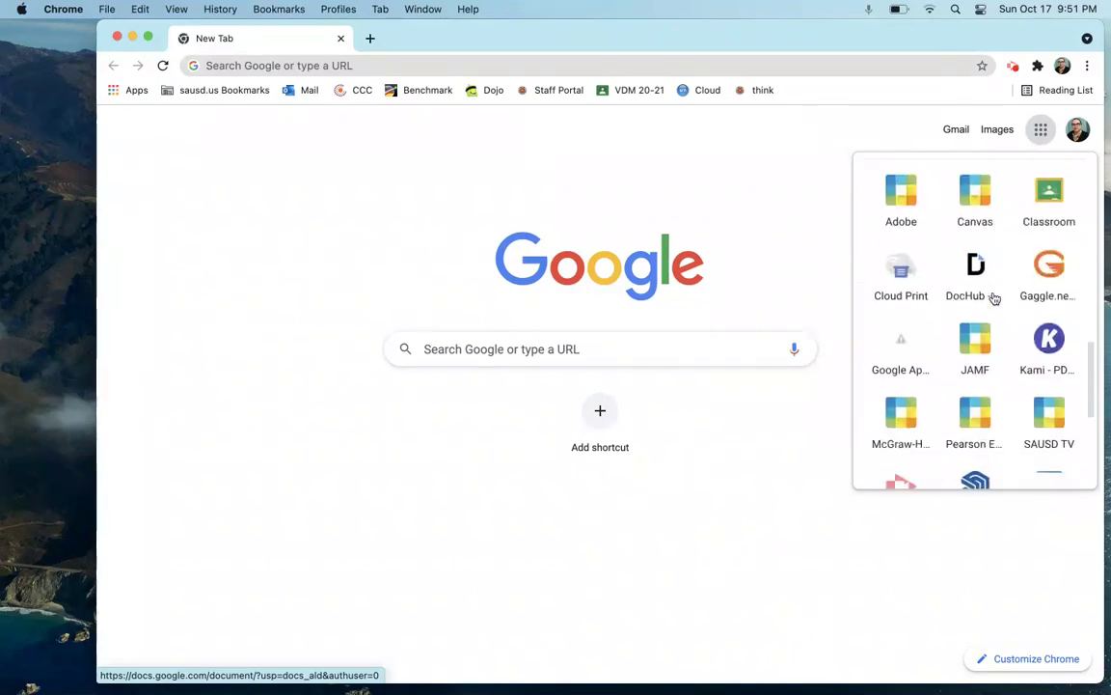
scroll(992, 298, up, 20)
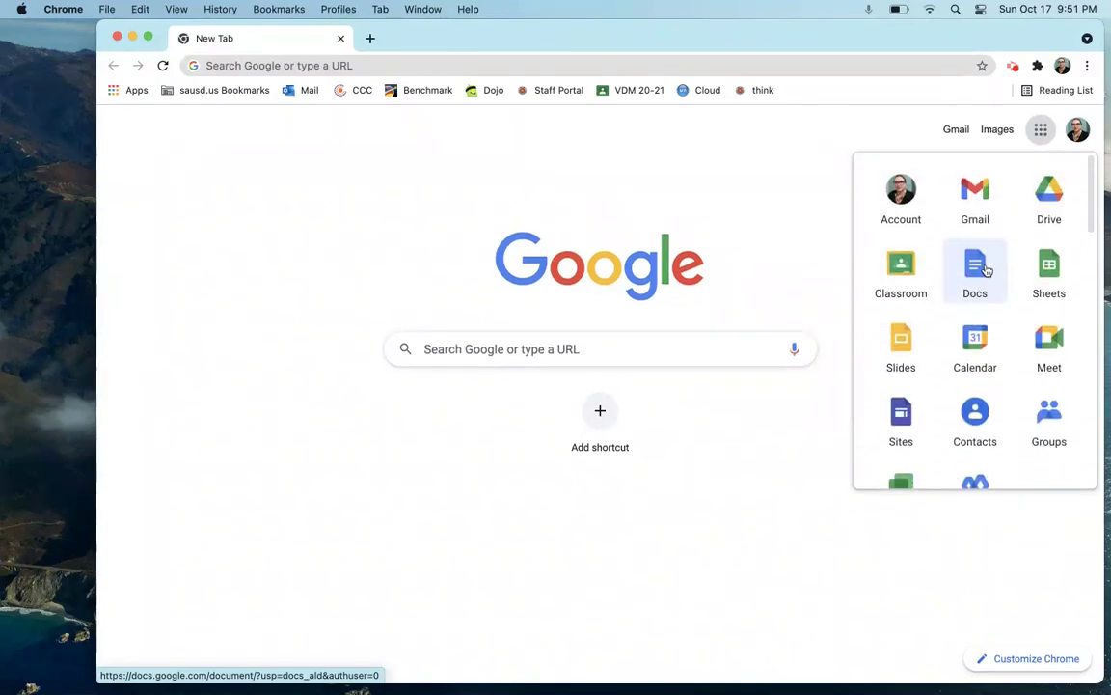
click(982, 269)
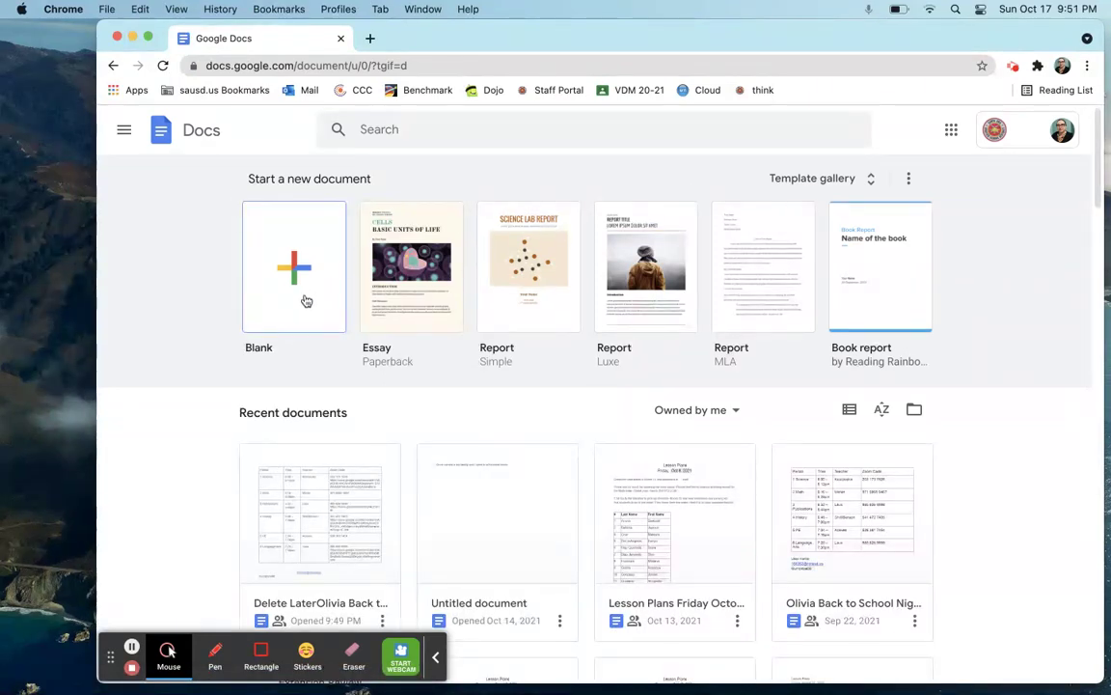
click(306, 301)
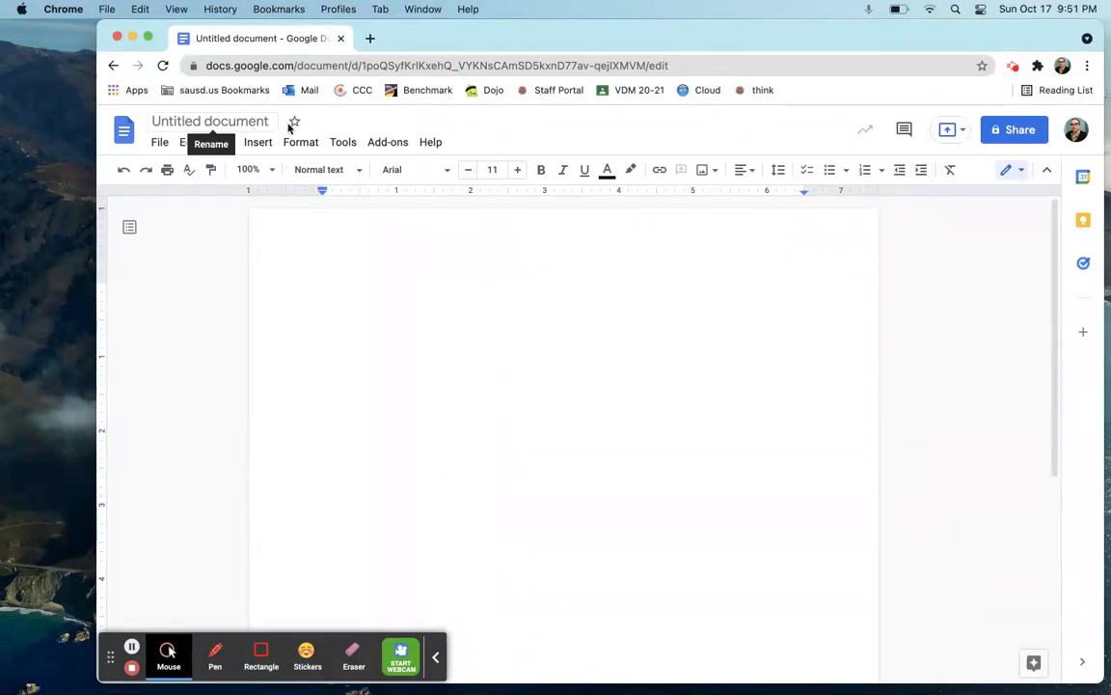
Turn on voice typing for the document and allow docs.google.com to use the microphone
click(344, 144)
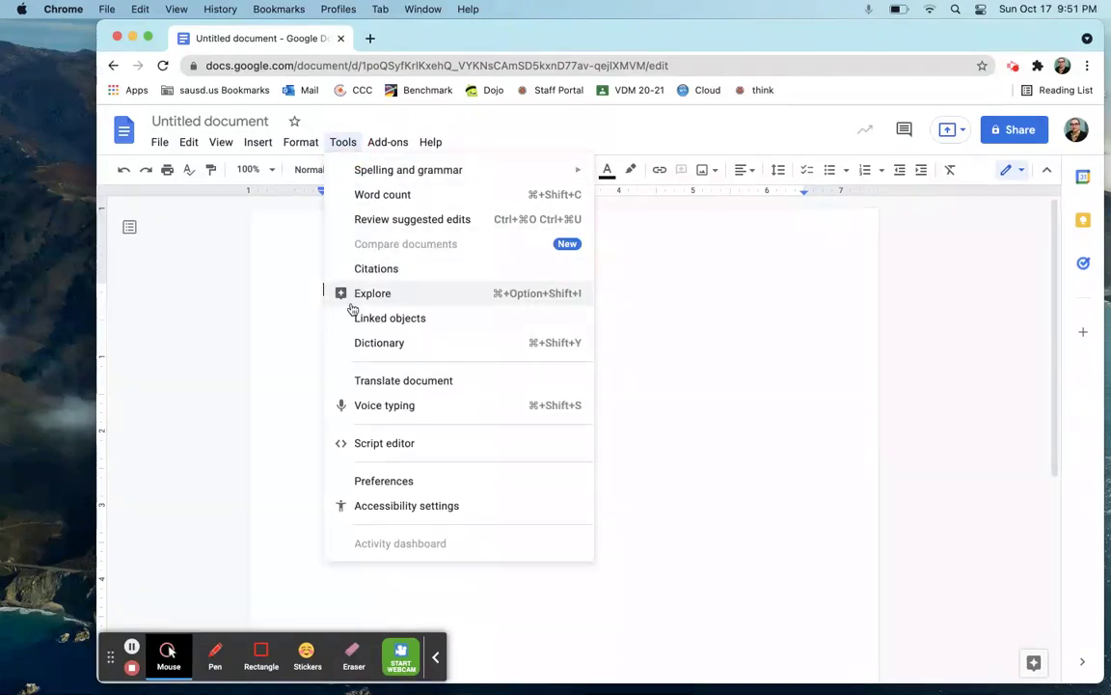
click(448, 410)
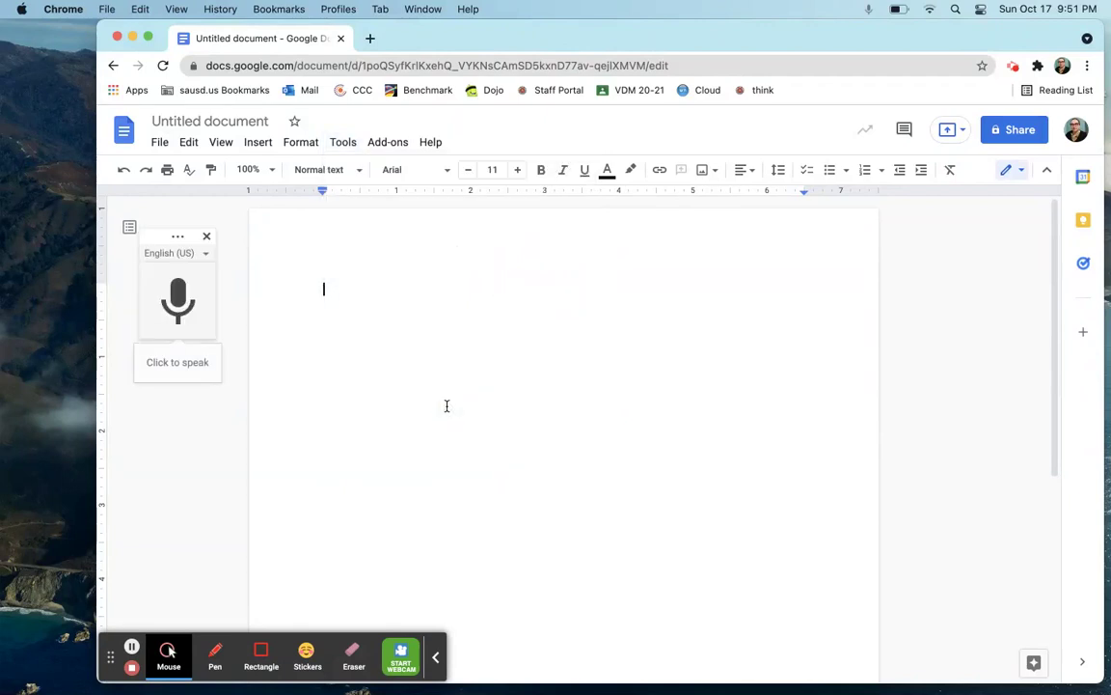
click(179, 298)
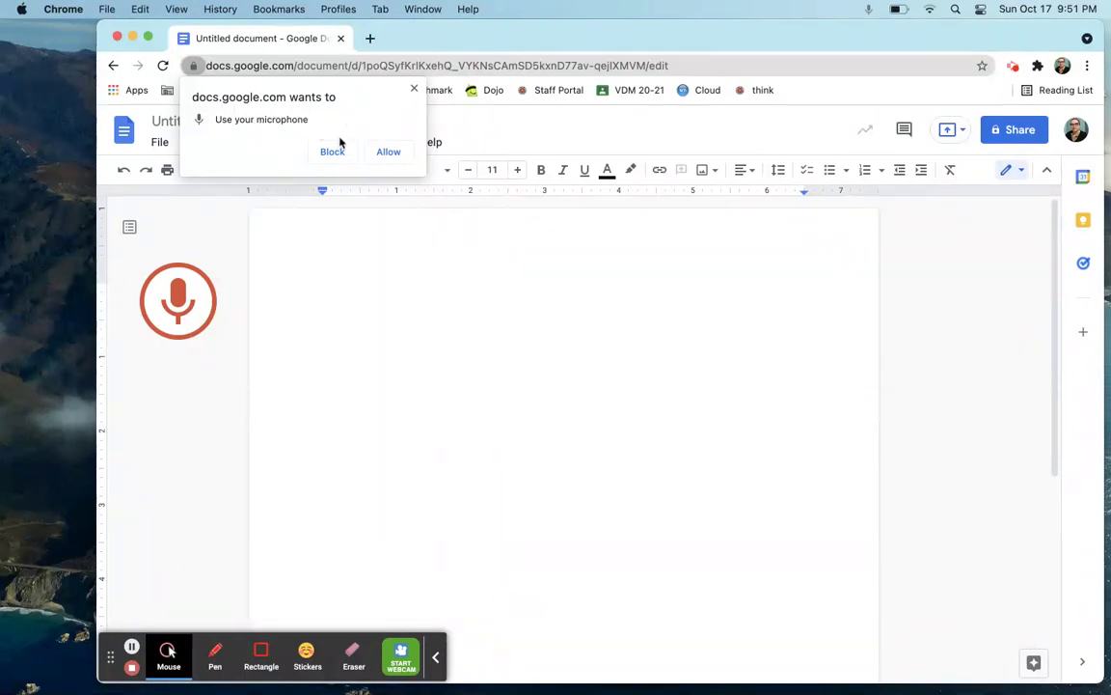
click(389, 152)
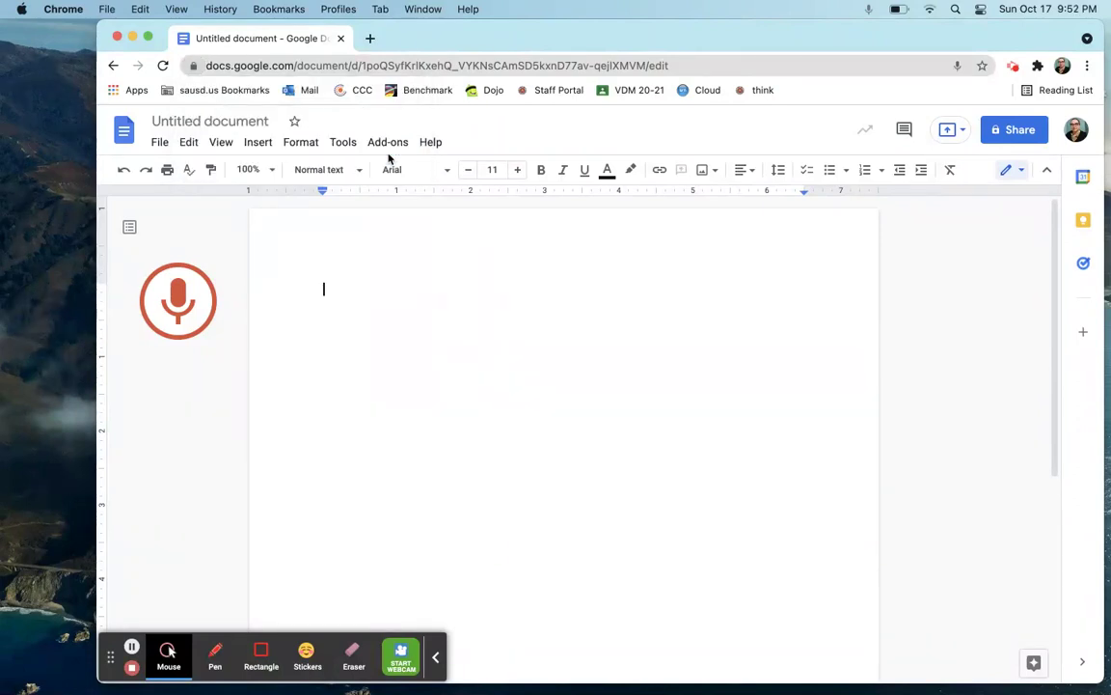
Dictate a short test passage with voice typing, stop recording and delete the dictated text
click(198, 309)
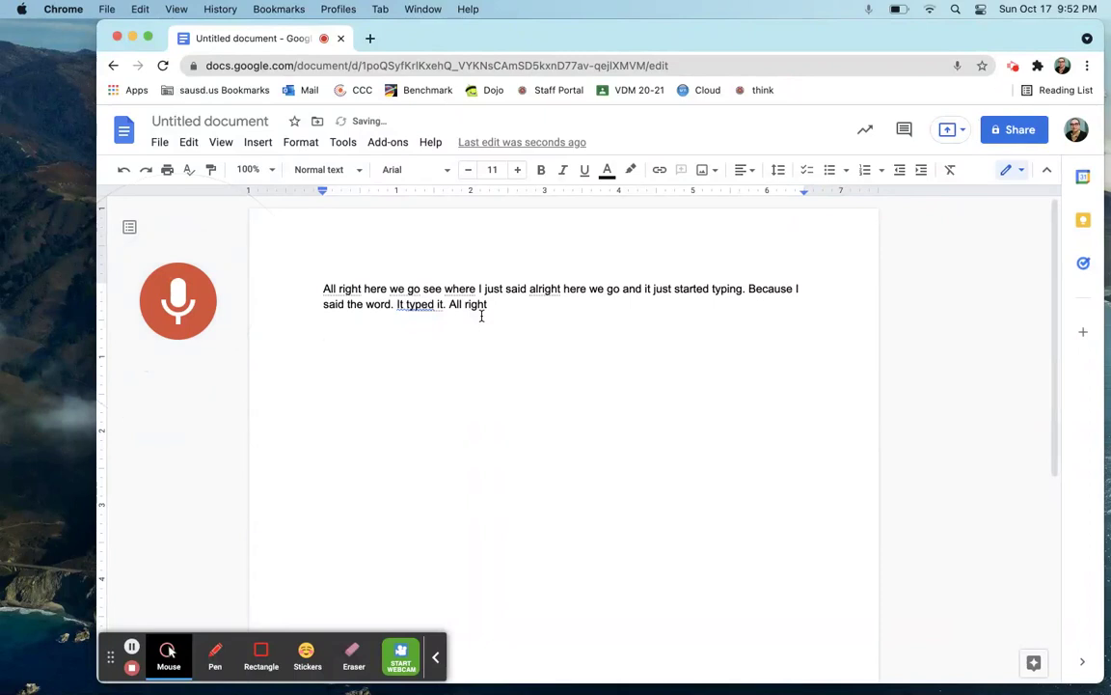
click(181, 299)
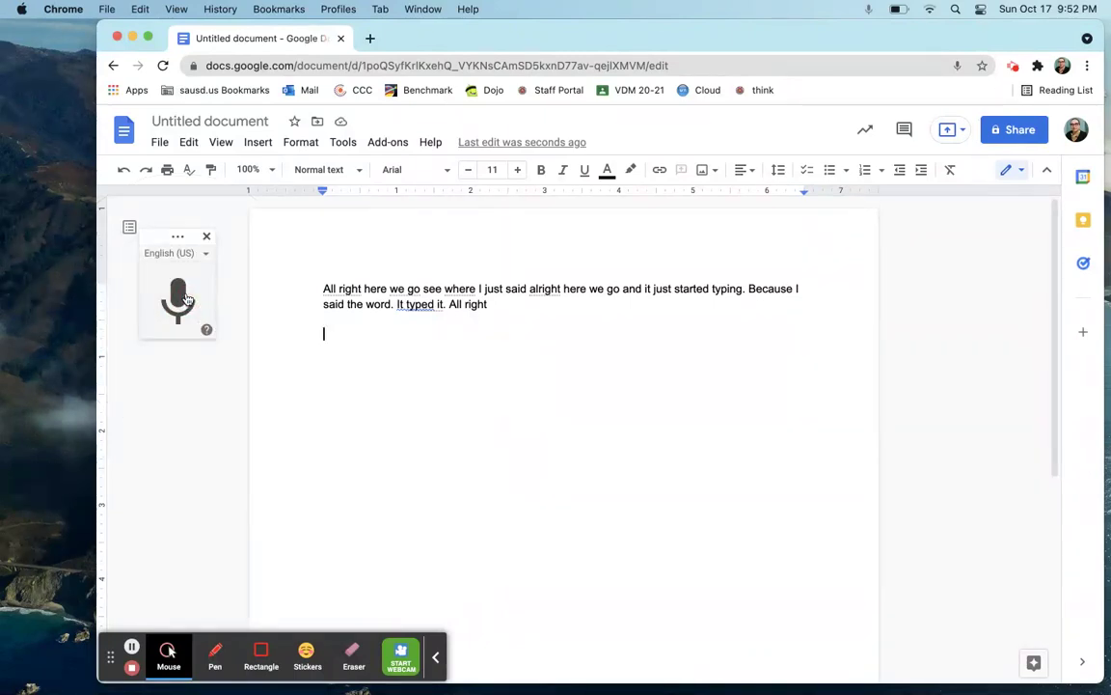
drag(497, 305, 229, 266)
key(BackSpace)
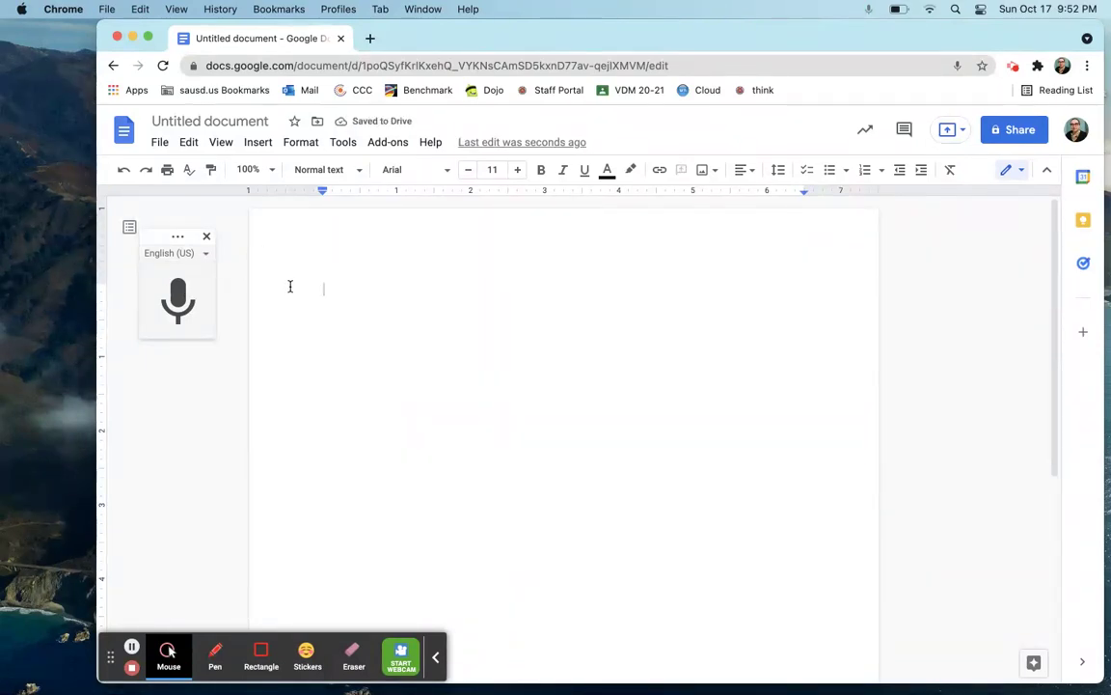
Dictate the author's full name on the first line with voice typing and start a new paragraph below it
click(177, 301)
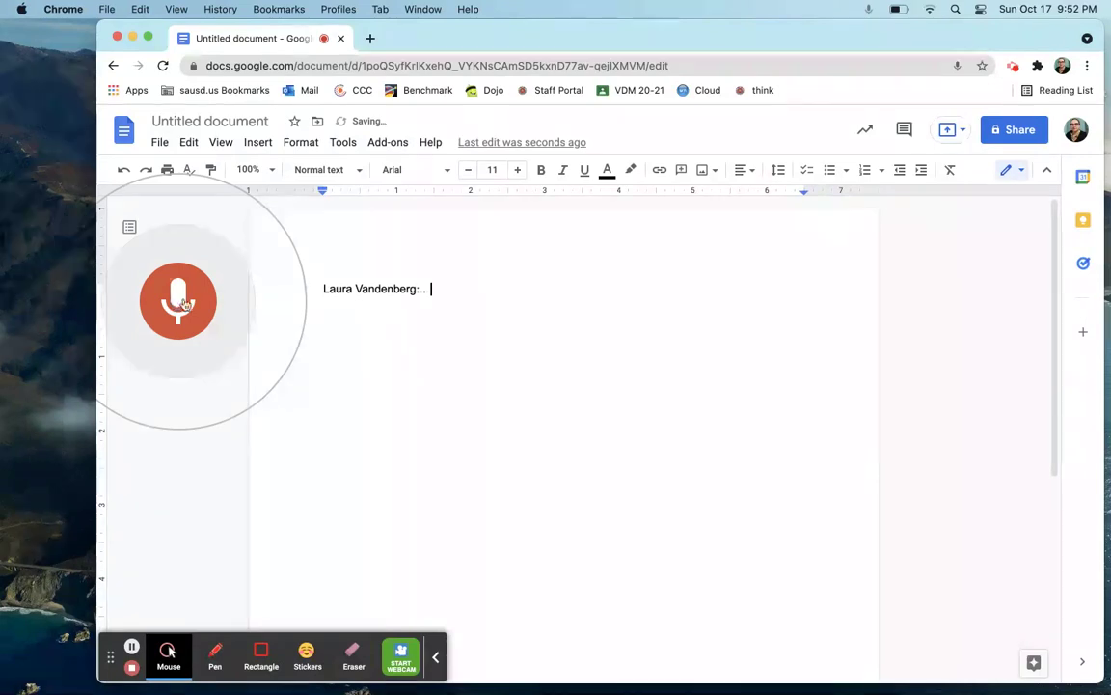
click(188, 318)
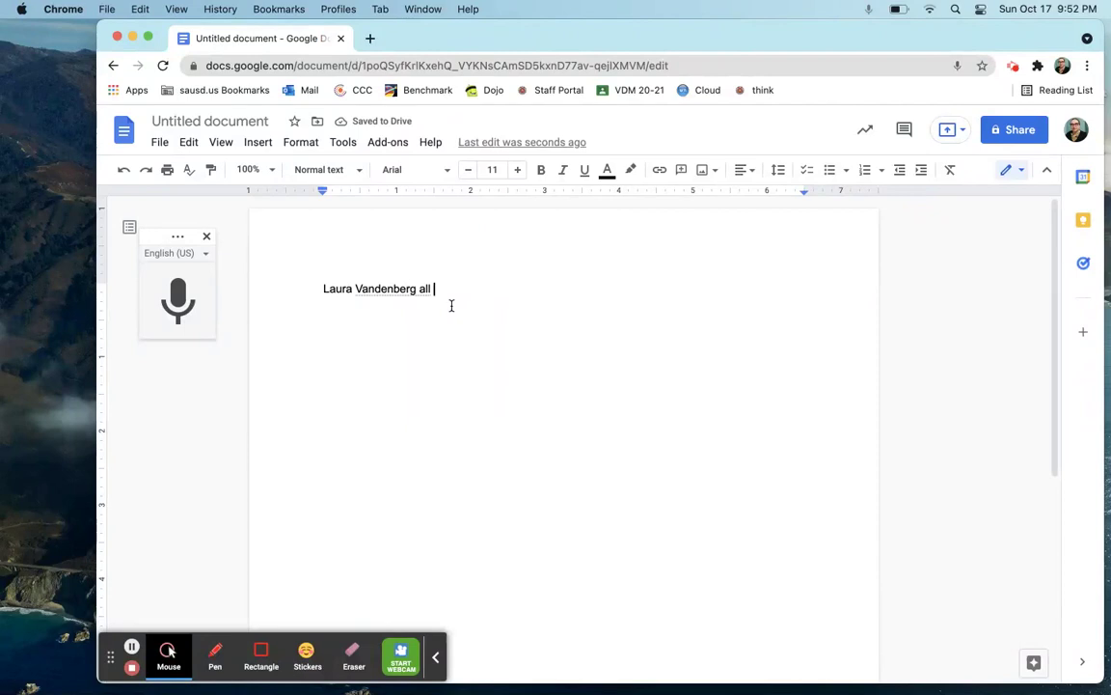
key(Return)
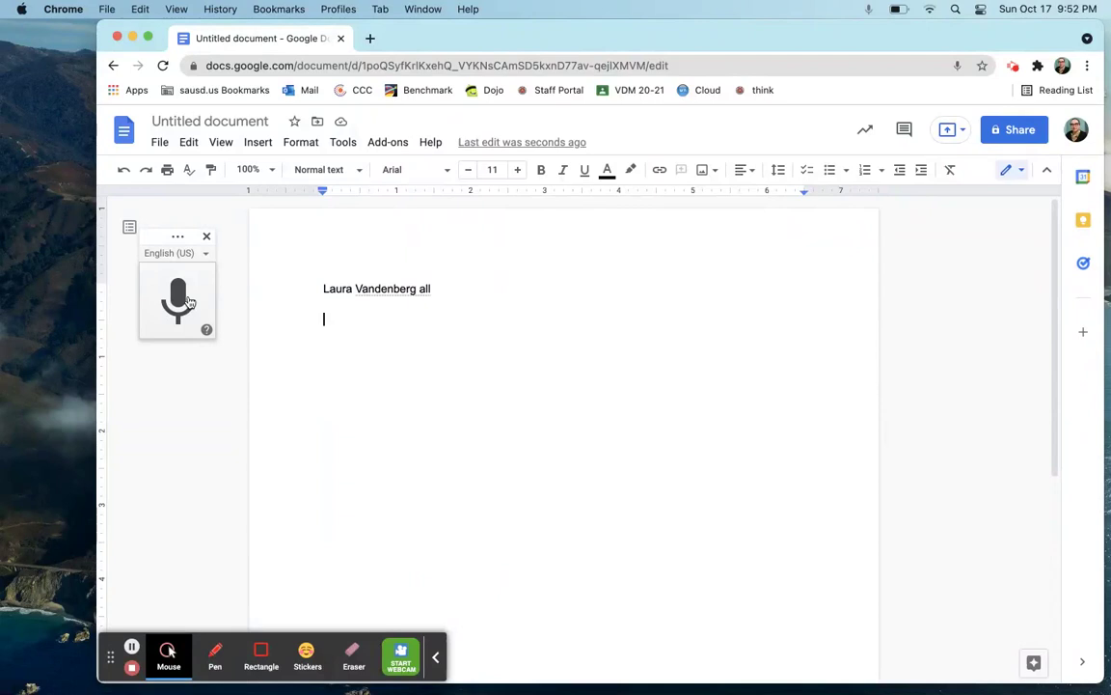
Dictate two story sentences about a giant castle on a dark and stormy night, and accept the suggested comma in "walls, big"
click(189, 302)
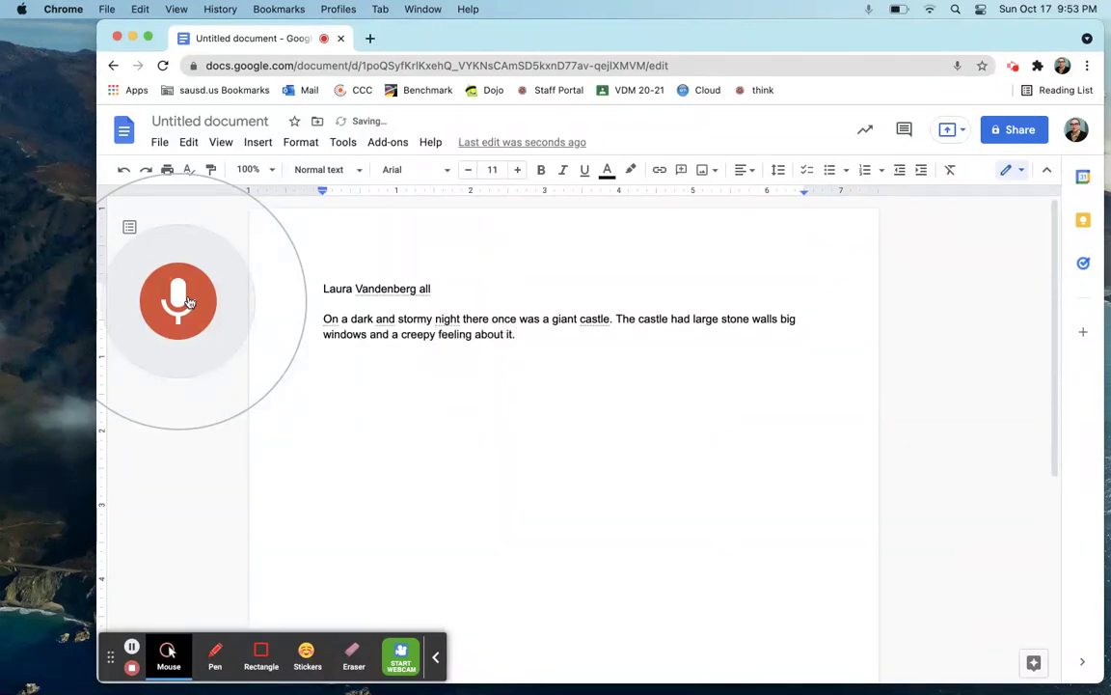
click(179, 300)
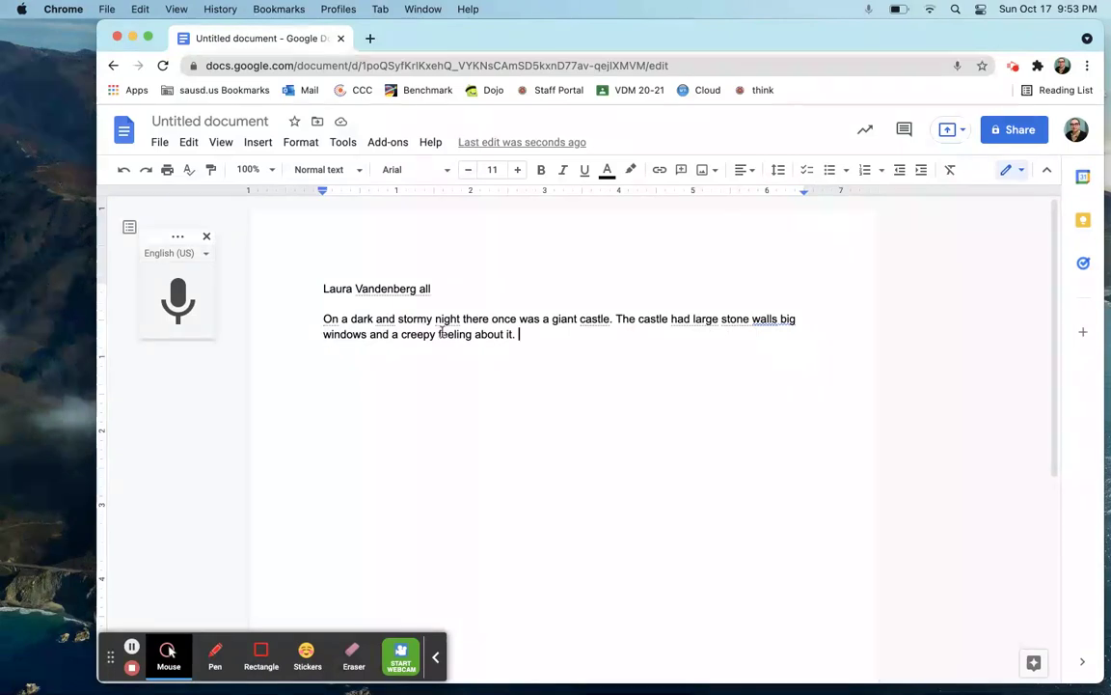
click(777, 319)
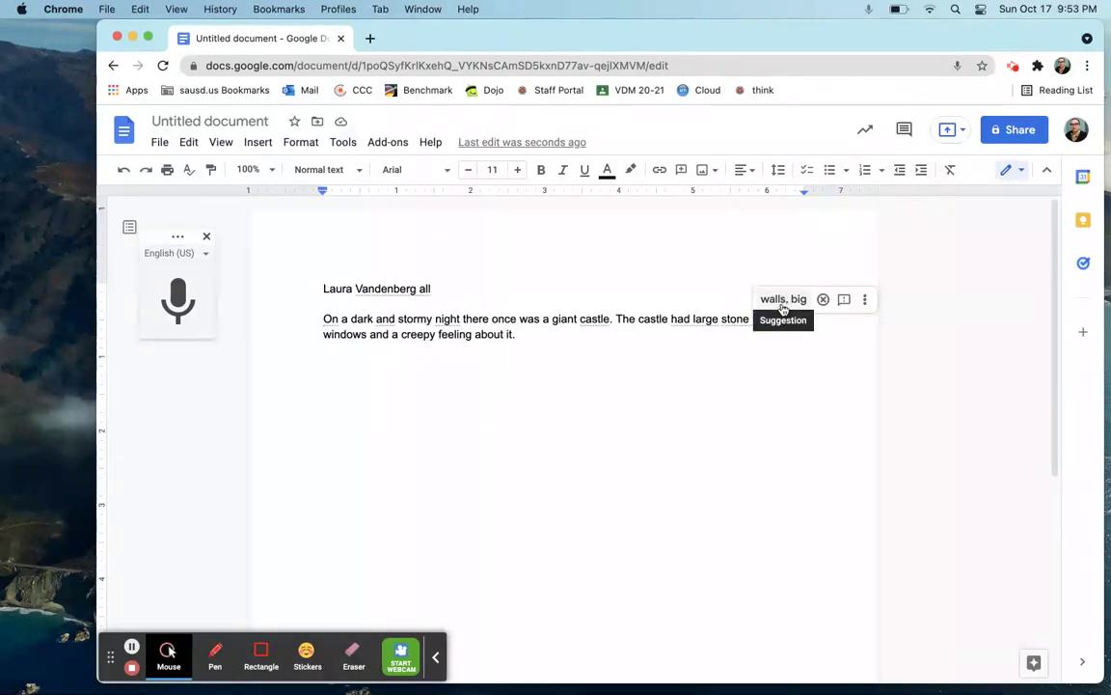
click(783, 299)
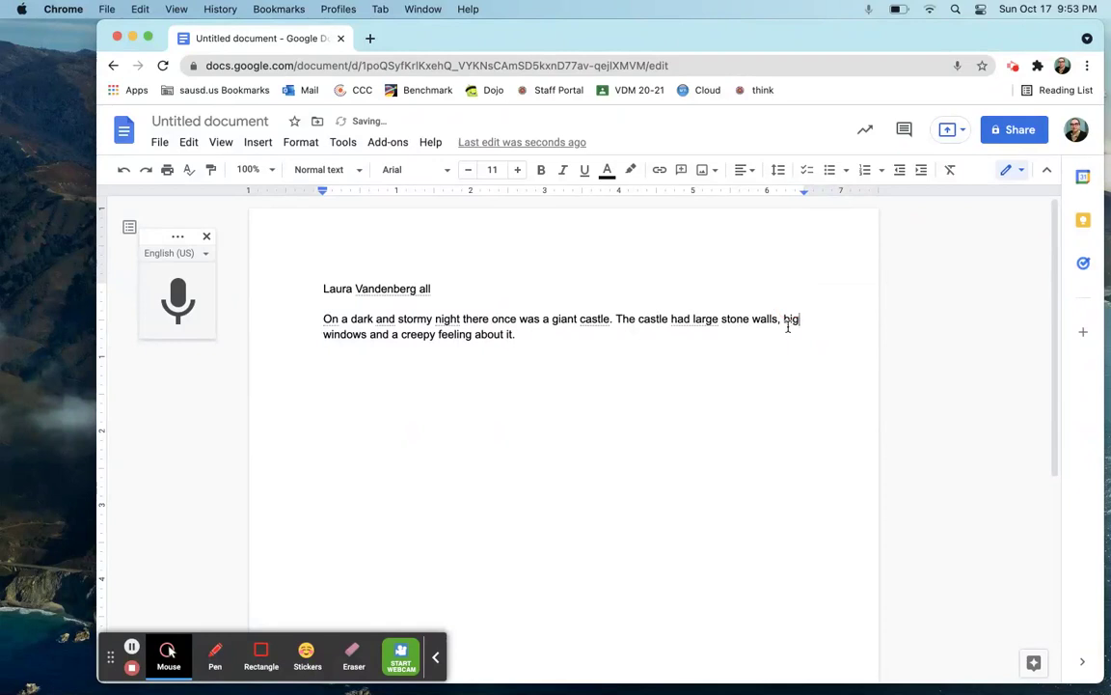
click(529, 334)
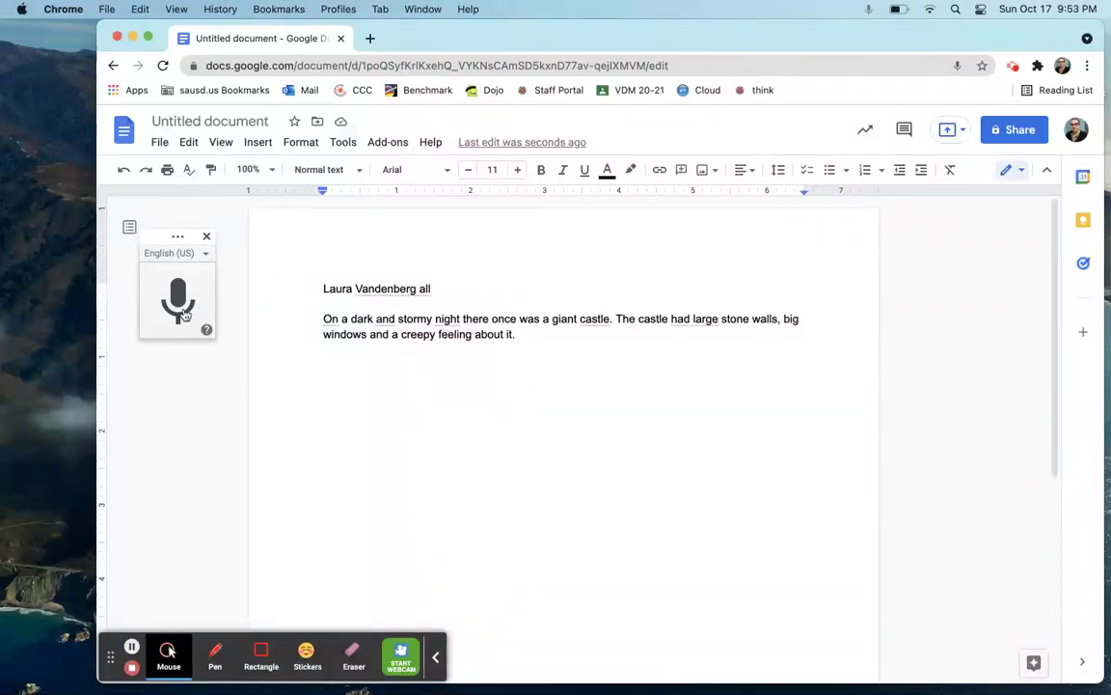
Rename the document as Scary Story and return to the page below the dictated text
click(238, 121)
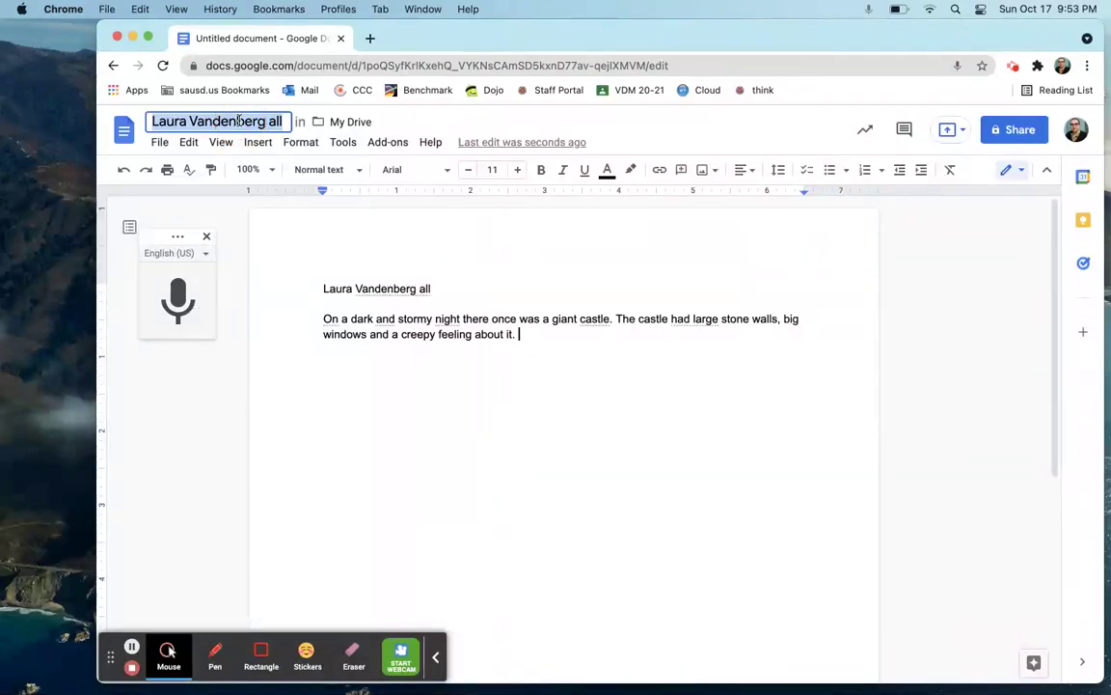
key(BackSpace)
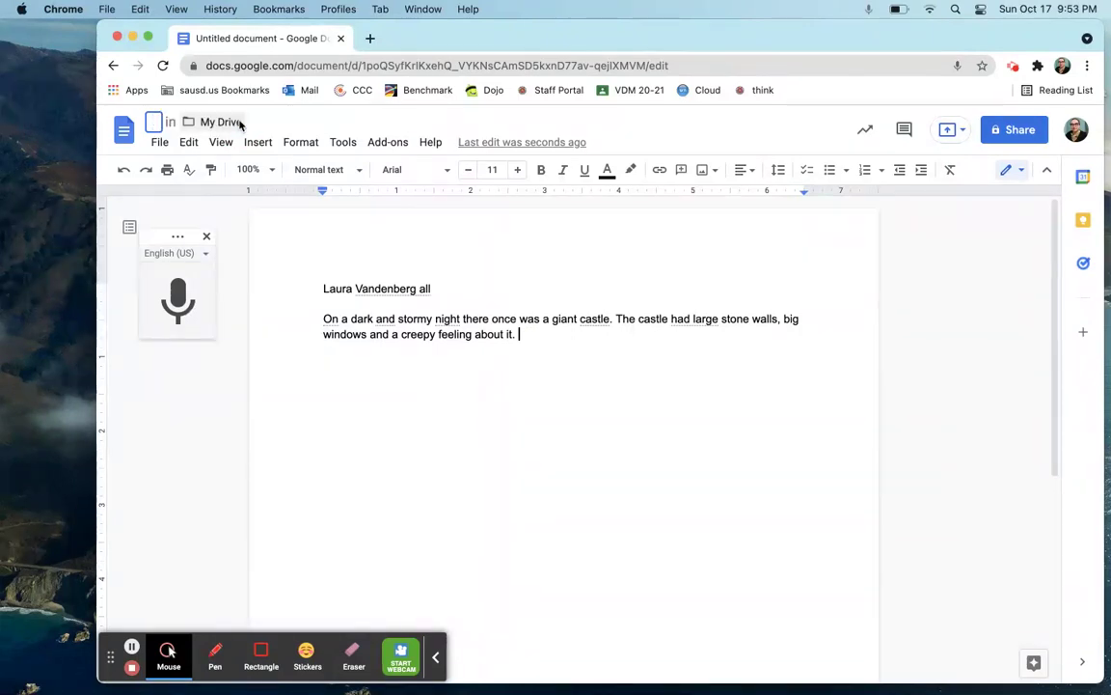
text(Sca)
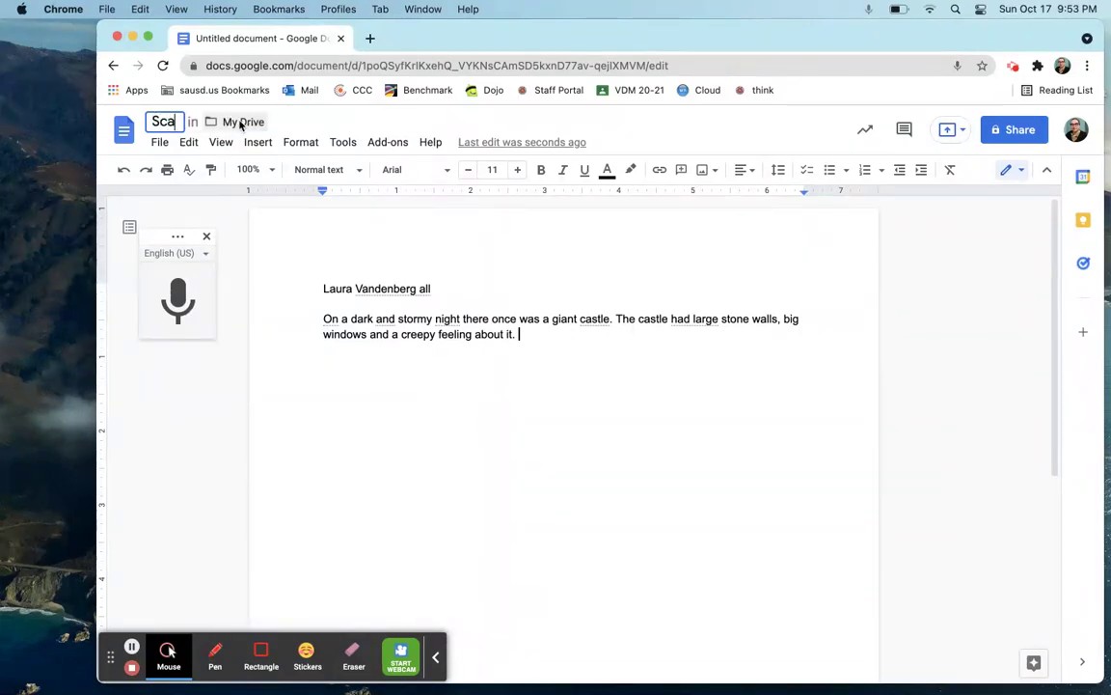
text(ry Story)
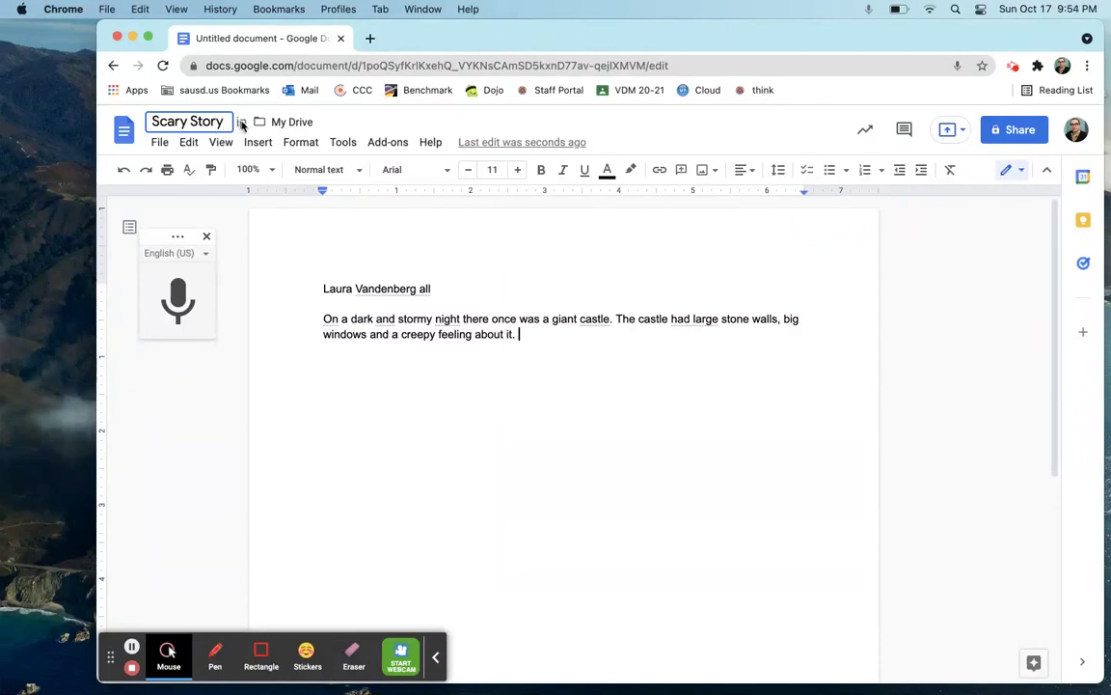
click(519, 434)
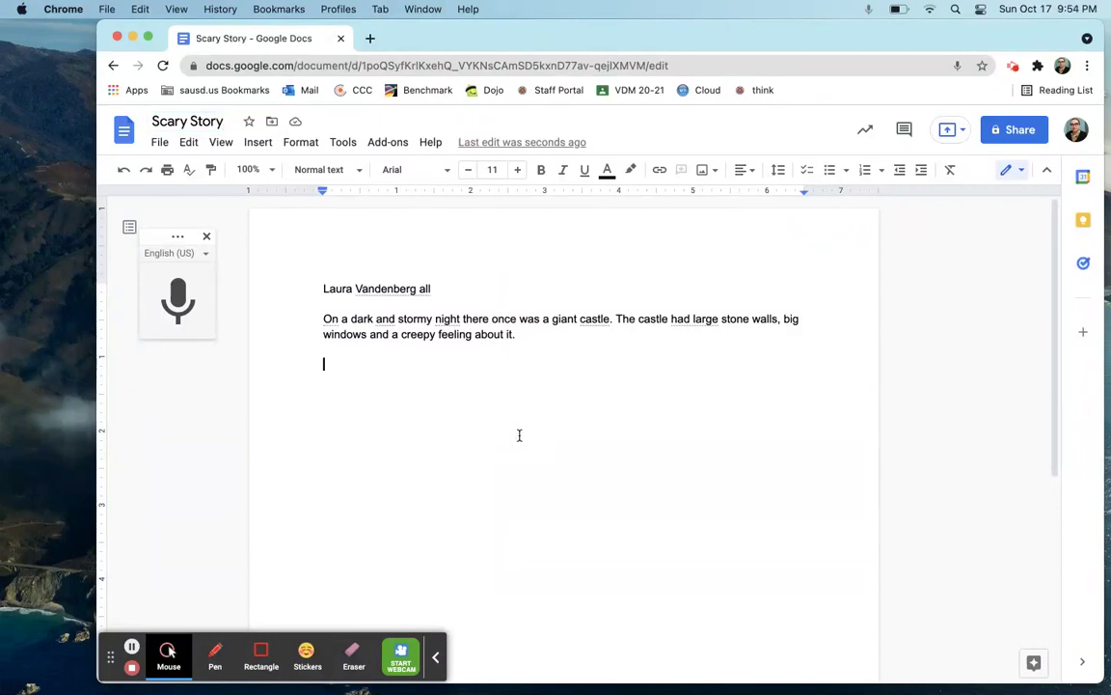
Open the document's sharing dialog, look at the suggested people to add, and close it without sharing
click(1020, 131)
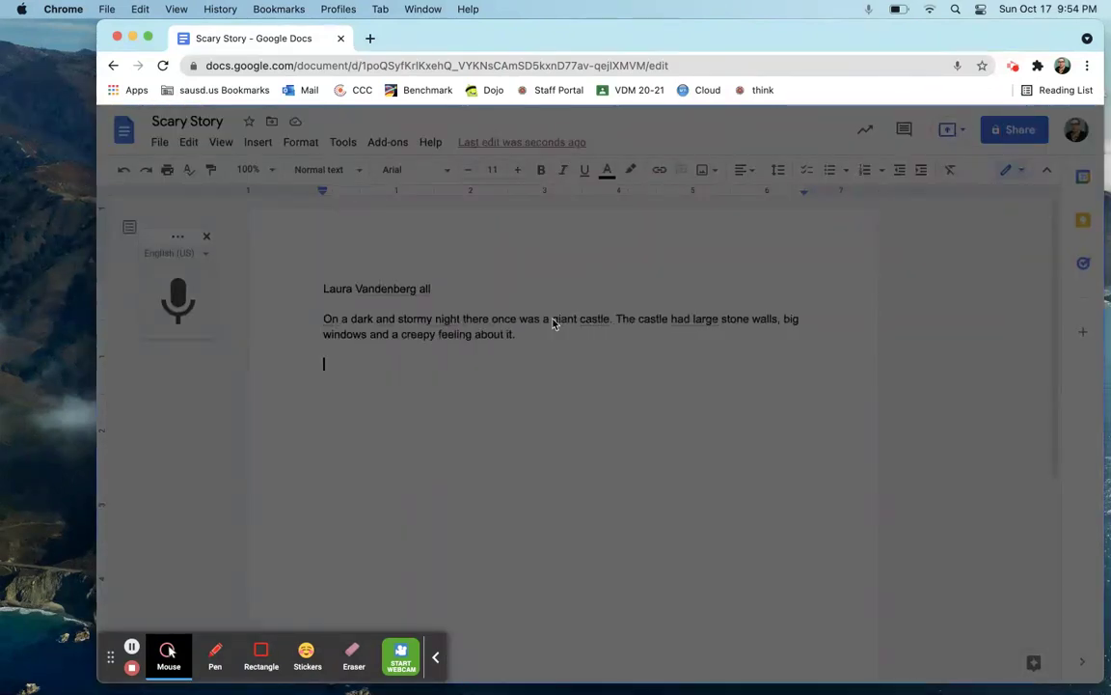
click(606, 323)
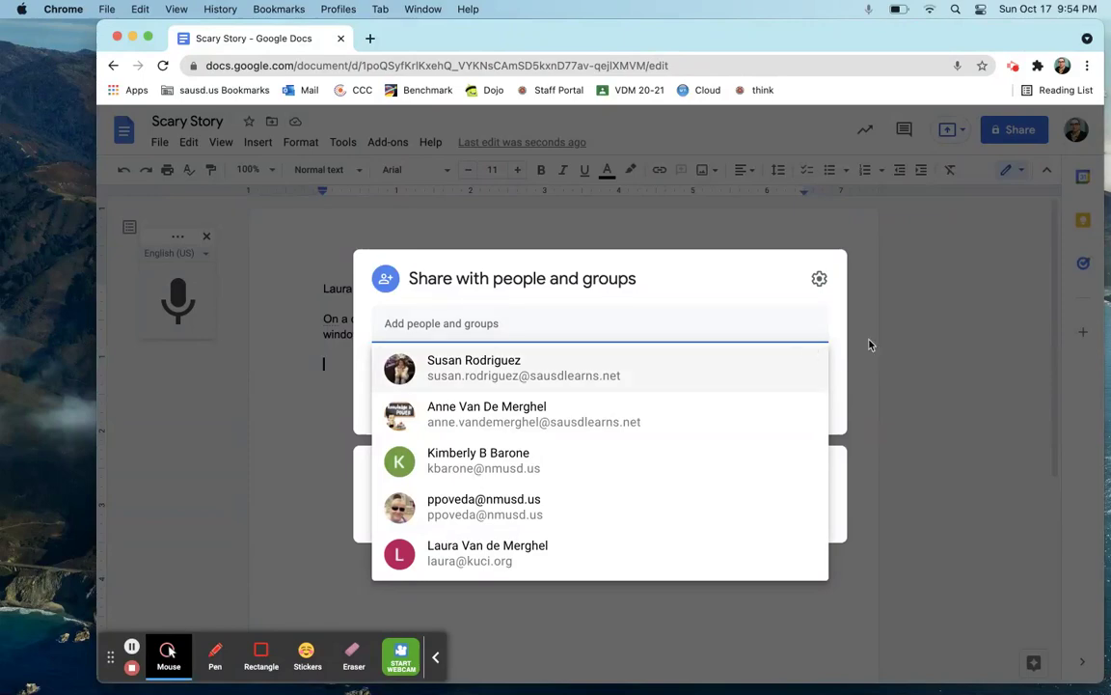
click(912, 288)
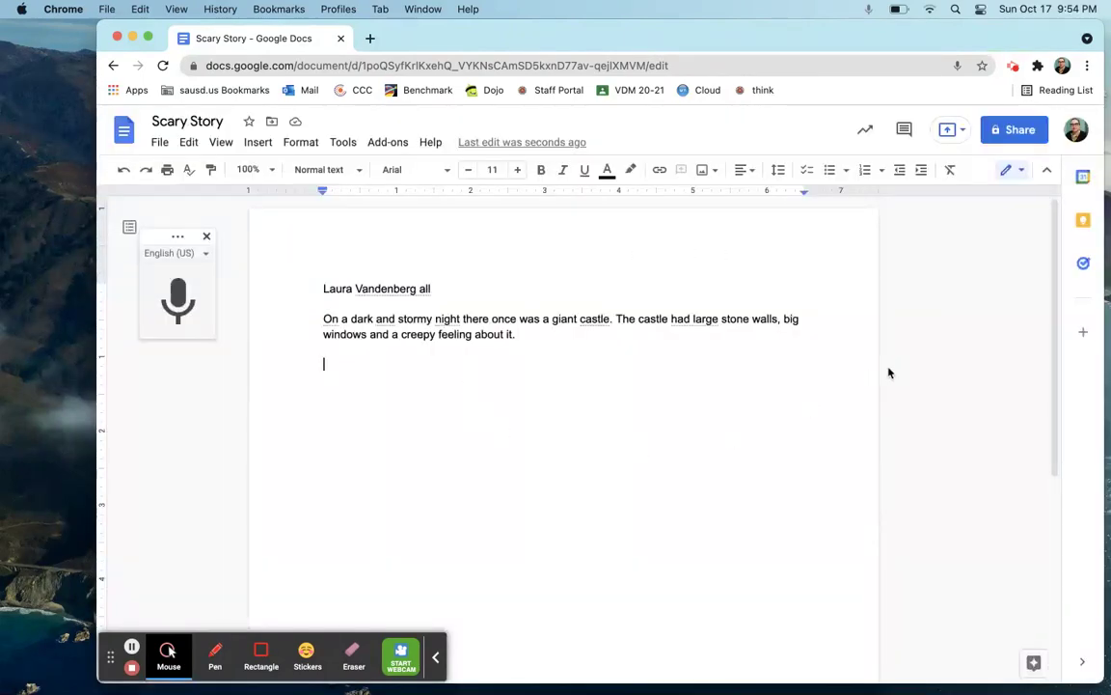